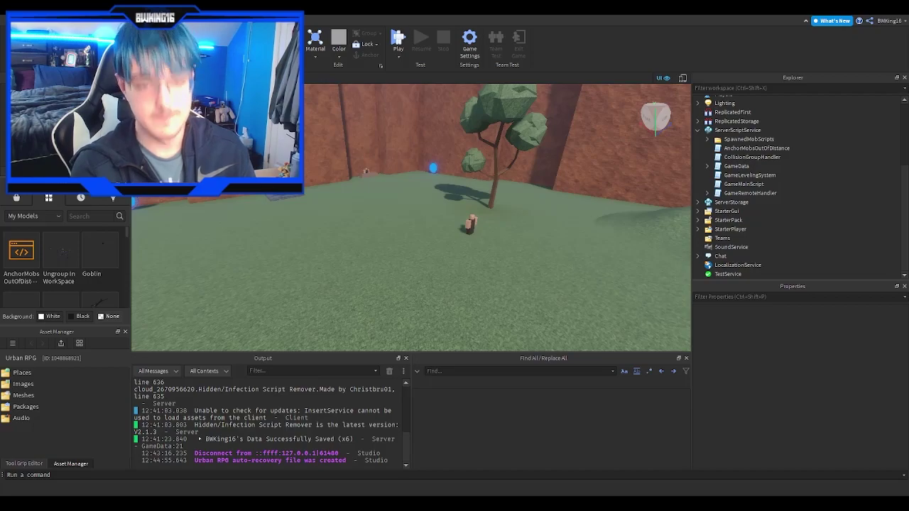
- Browse ServerScriptService in Explorer, briefly opening and closing the AnchorMobsOutOfDistance script
left_click(726, 210)
left_click(697, 130)
left_click(723, 157, "shift")
scroll(520, 185, "down", 3)
left_click(431, 133)
scroll(431, 132, "up", 2)
left_click(697, 193)
scroll(538, 187, "up", 3)
double_click(761, 212)
key("ctrl+w")
left_click(424, 159)
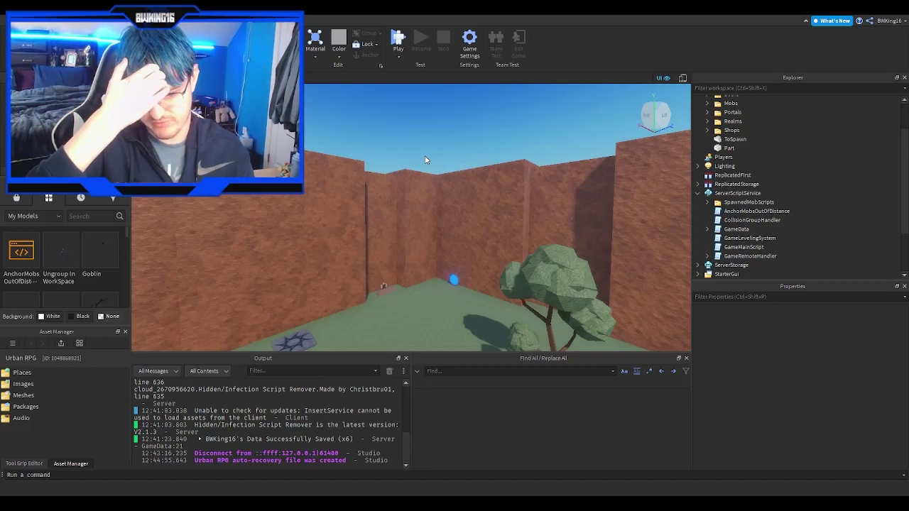
- Turn the camera toward the star pad area and scroll My Models to HighScore
key("w")
right_click_drag(425, 160, 424, 160)
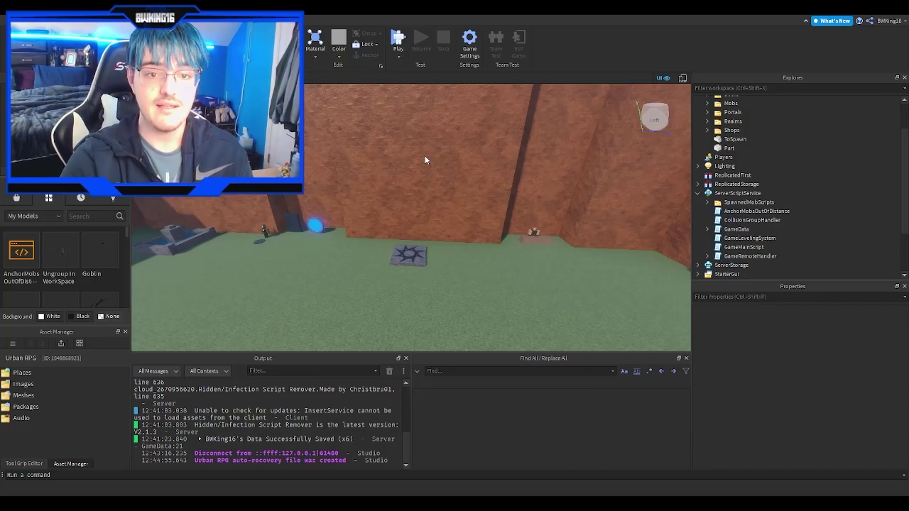
right_click_drag(375, 158, 374, 159)
scroll(93, 259, "down", 3)
scroll(93, 259, "down", 3)
scroll(93, 261, "down", 2)
scroll(92, 263, "down", 2)
scroll(93, 266, "down", 2)
scroll(94, 280, "down", 3)
scroll(94, 291, "down", 2)
scroll(106, 280, "down", 2)
scroll(99, 248, "up", 2)
- Drag the HighScore model into the world over the spawn area beside the tree
right_click_drag(187, 249, 336, 237)
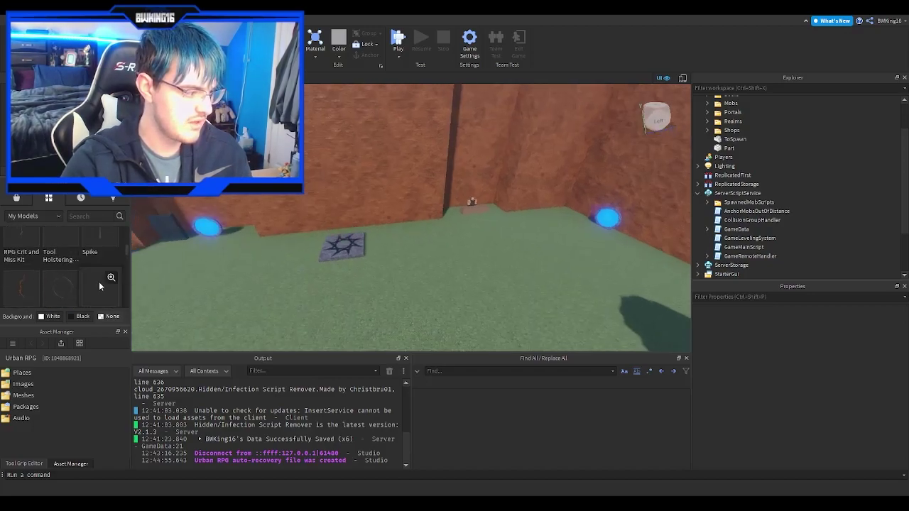
left_click_drag(98, 281, 537, 272)
right_click_drag(538, 272, 537, 272)
- Focus the HighScore model and read READ THIS SCRIPT in its Config folder
key("f")
left_click(707, 140)
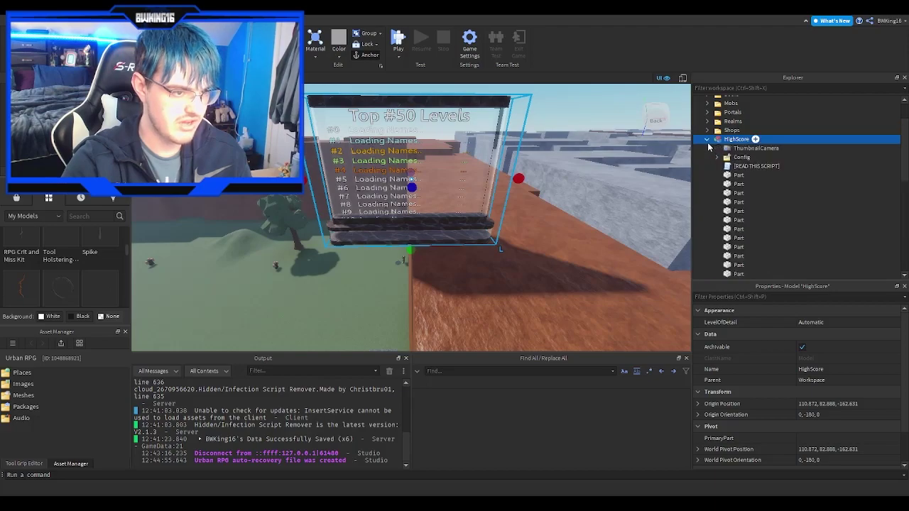
left_click(707, 140)
left_click(717, 157)
double_click(756, 193)
scroll(419, 220, "down", 2)
left_click(456, 239)
- Move the board against the brick wall and nudge it into place with the Move tool
left_click_drag(457, 238, 430, 241)
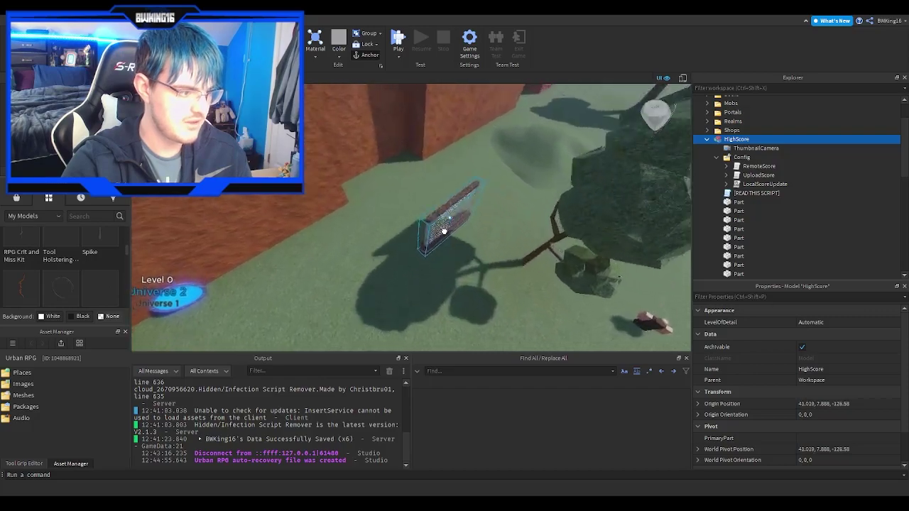
key("ctrl+2")
key("f")
right_click_drag(412, 151, 412, 150)
scroll(412, 150, "down", 10)
left_click_drag(417, 206, 421, 228)
left_click(460, 257)
right_click_drag(461, 254, 462, 254)
- Play-test from the Home tab and walk the avatar from spawn to the wall leaderboard
left_click(43, 20)
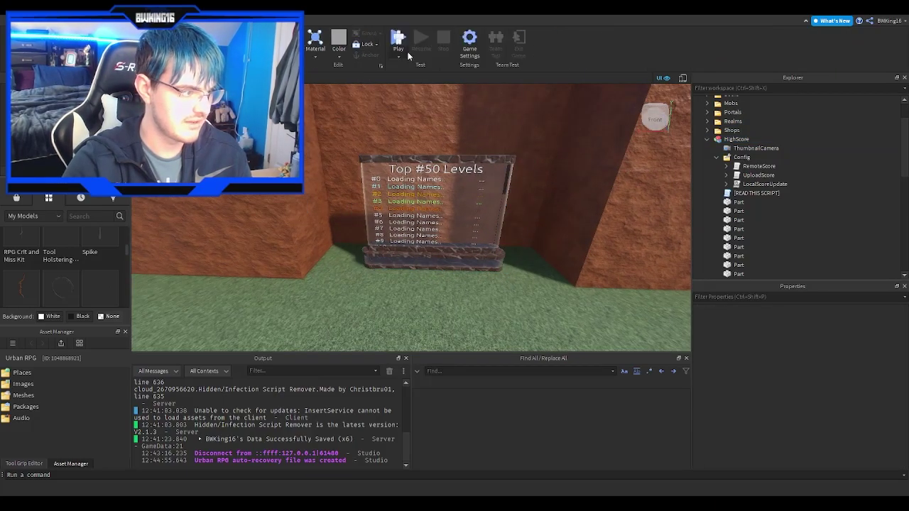
left_click(398, 41)
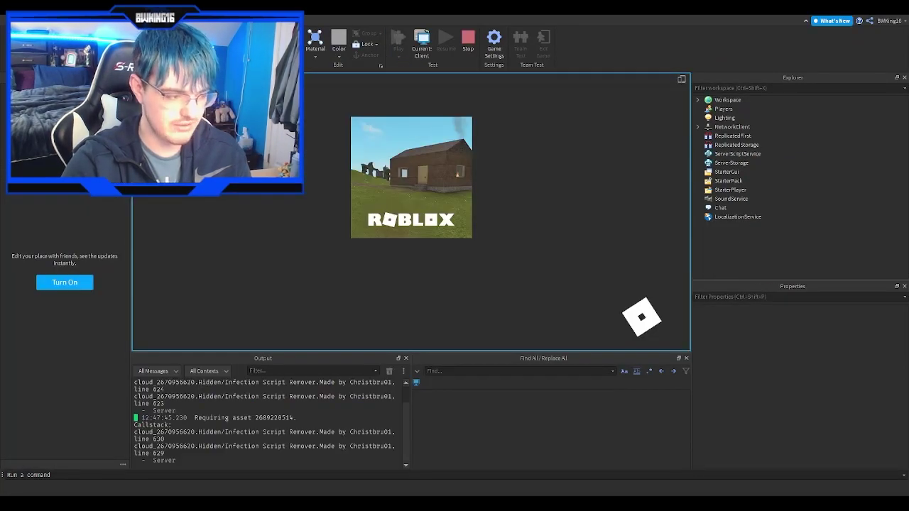
key("w")
key("w")
key("a")
key("w")
- Expand Workspace and walk the avatar around the Top #50 Levels board, watching the Output
left_click(697, 100)
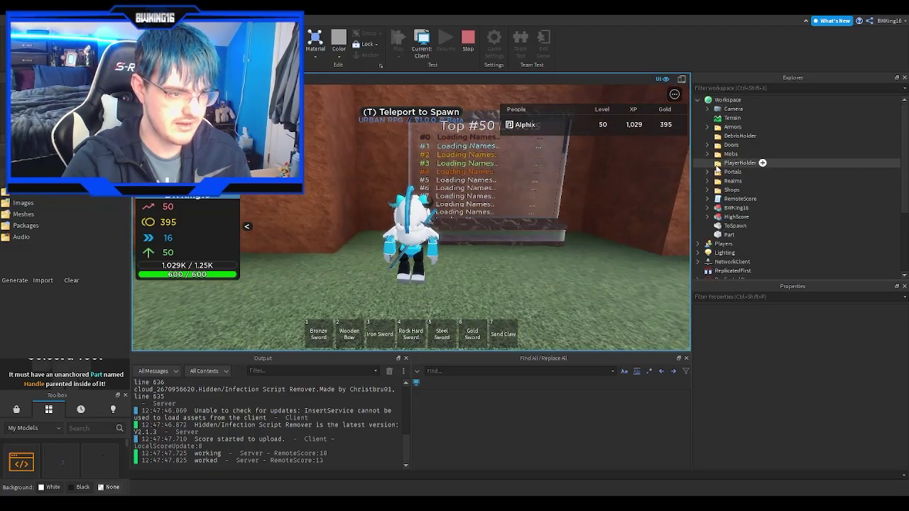
right_click_drag(531, 168, 531, 167)
key("w")
key("s")
scroll(511, 271, "up", 5)
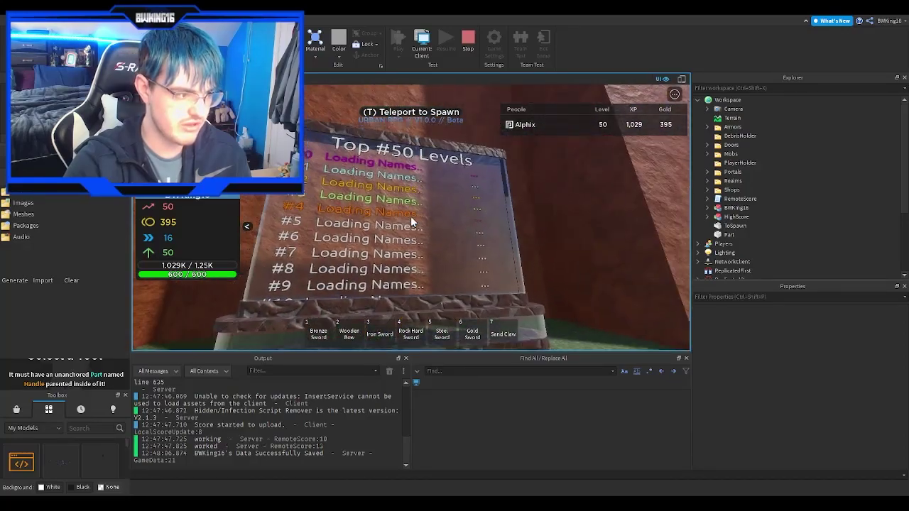
scroll(410, 216, "down", 5)
key("d")
key("a")
key("w")
key("d")
key("d")
key("a")
- Cycle through the Gold, Rock Hard and Steel swords, ending with the Gold Sword equipped
left_click(471, 326)
key("s")
key("s")
key("4")
left_click(438, 328)
left_click(470, 330)
right_click_drag(434, 272, 555, 293)
key("w")
key("s")
key("w")
scroll(477, 191, "down", 3)
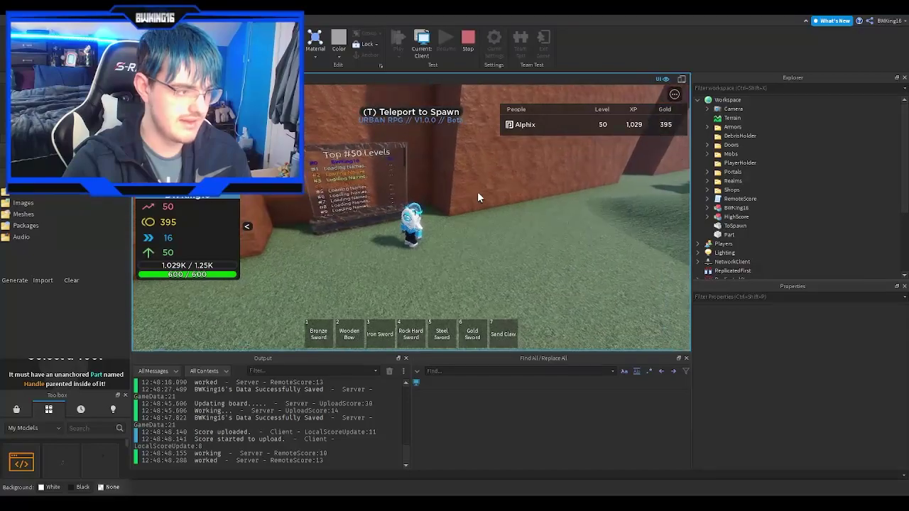